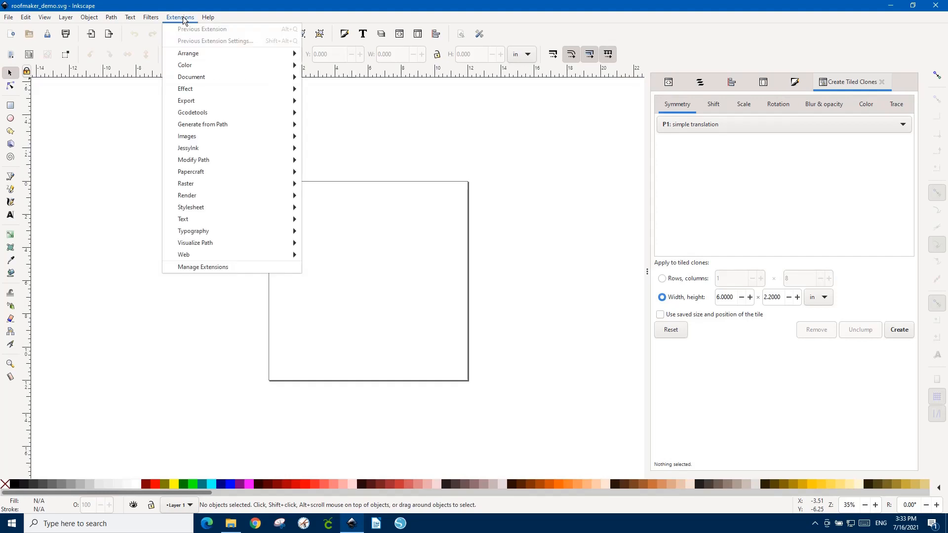
Open the Roof Maker papercraft extension and check the available roof styles, keeping Normal.
mouse_move(269, 171)
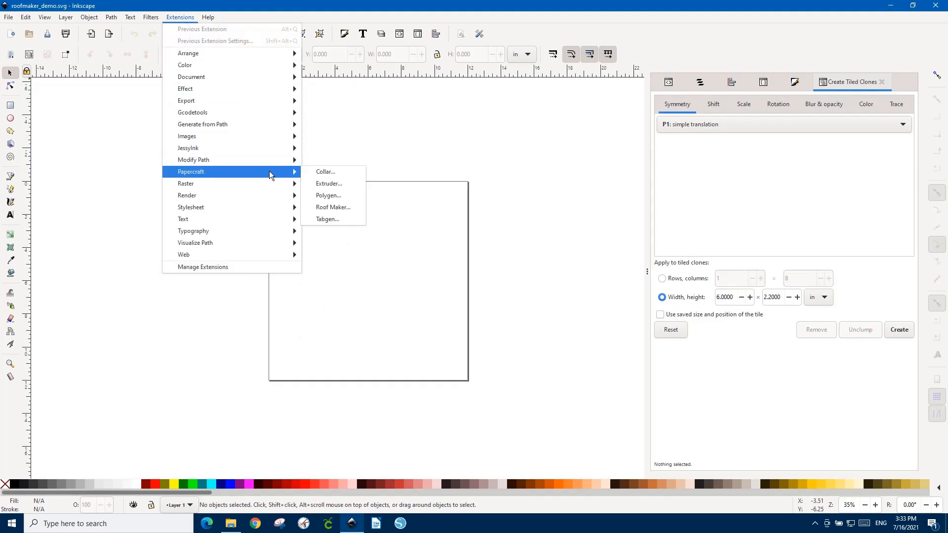
click(330, 207)
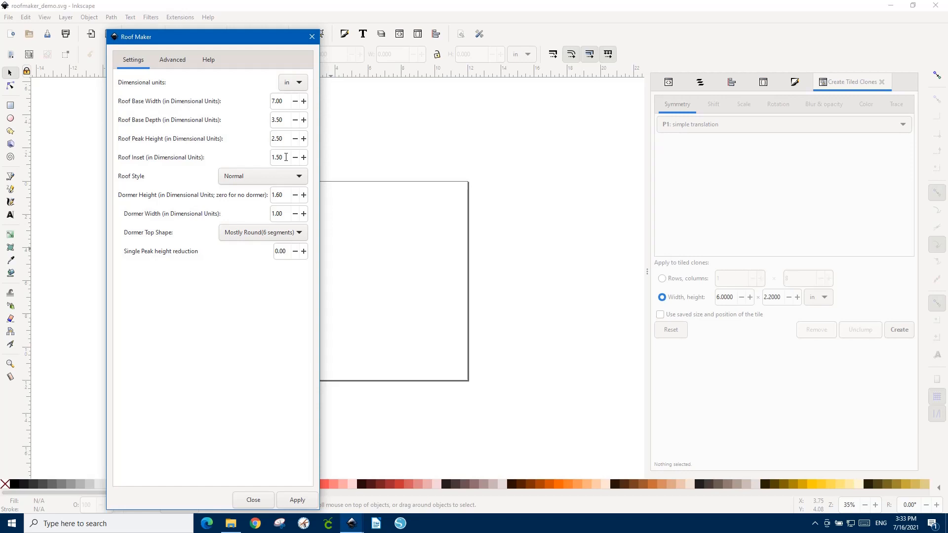
click(285, 156)
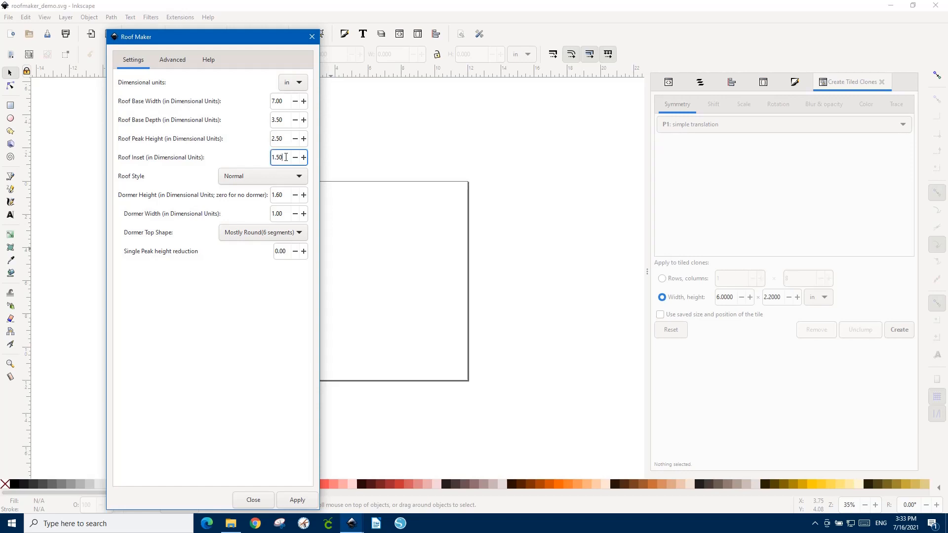
click(253, 175)
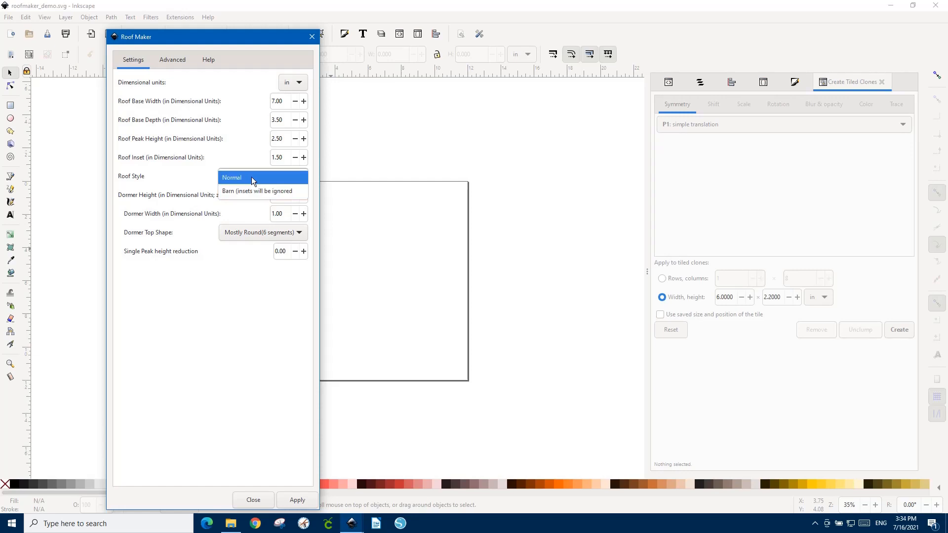
click(189, 169)
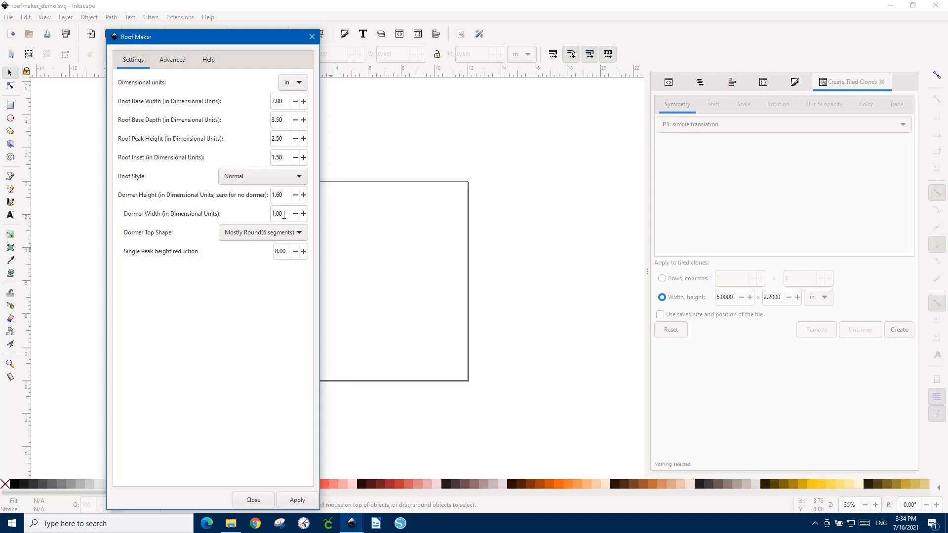
Set the dormer height to 2.0 in and width to 1.2 in, with the Mostly Round (6 segments) top shape.
drag(285, 195, 275, 195)
key(BackSpace)
key(BackSpace)
text(2.0)
click(283, 214)
drag(283, 214, 270, 209)
text(1.2)
click(258, 235)
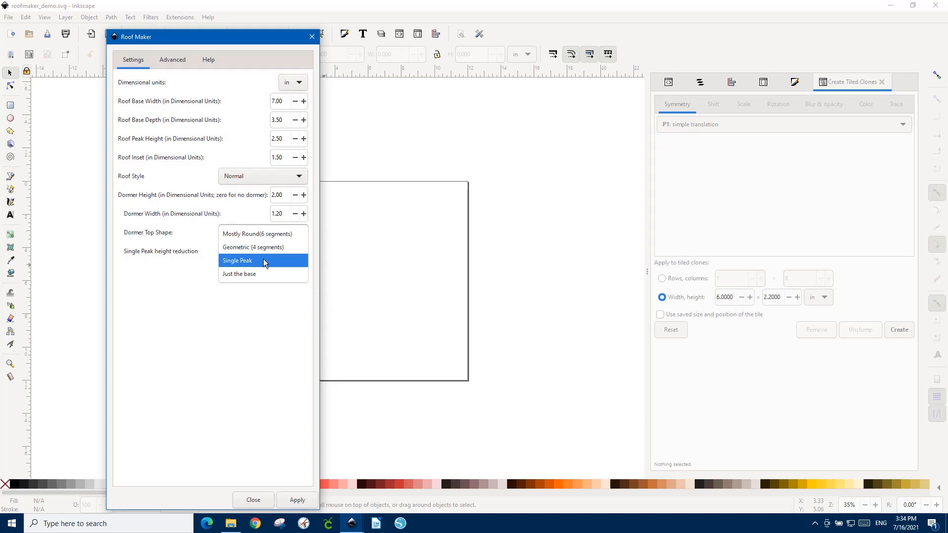
click(273, 234)
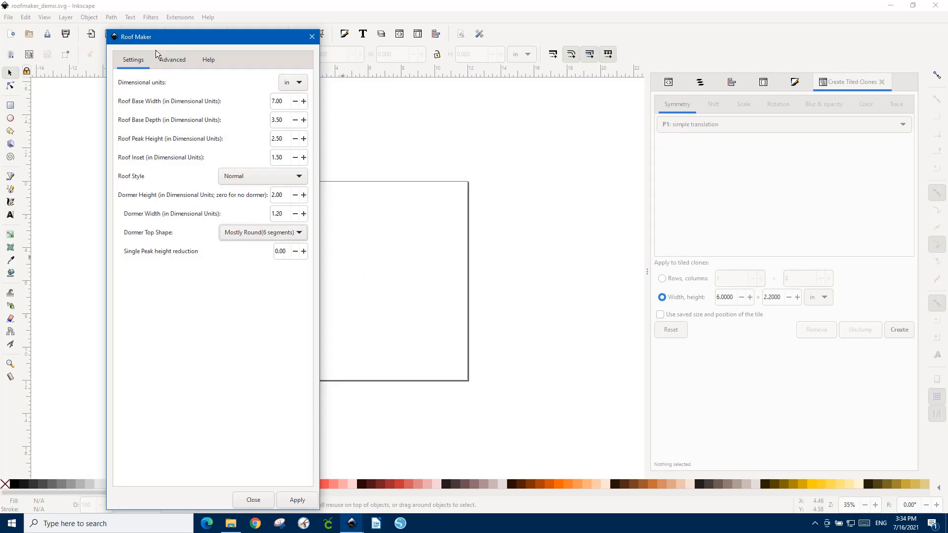
Review the advanced Roof Maker settings for dormer extension, base omission, pane frame thickness and barn angles.
click(173, 60)
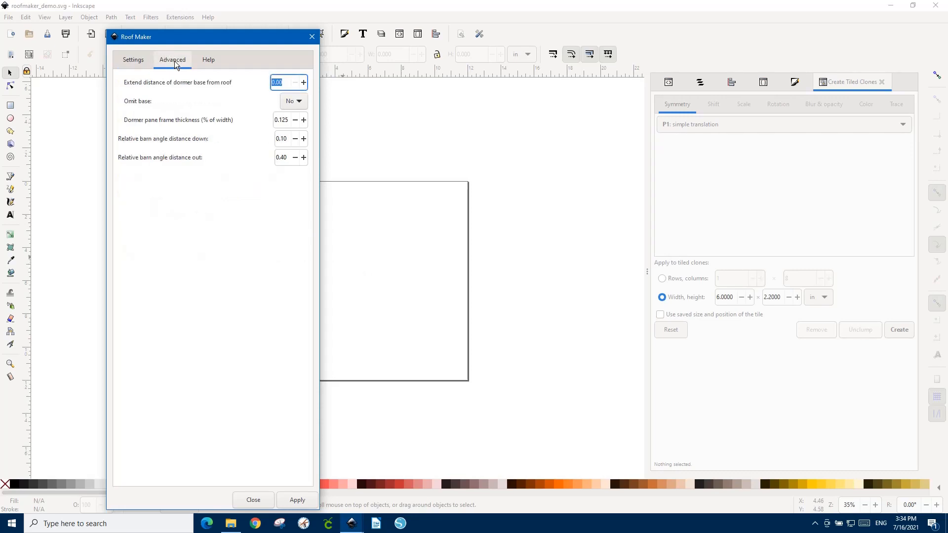
click(133, 60)
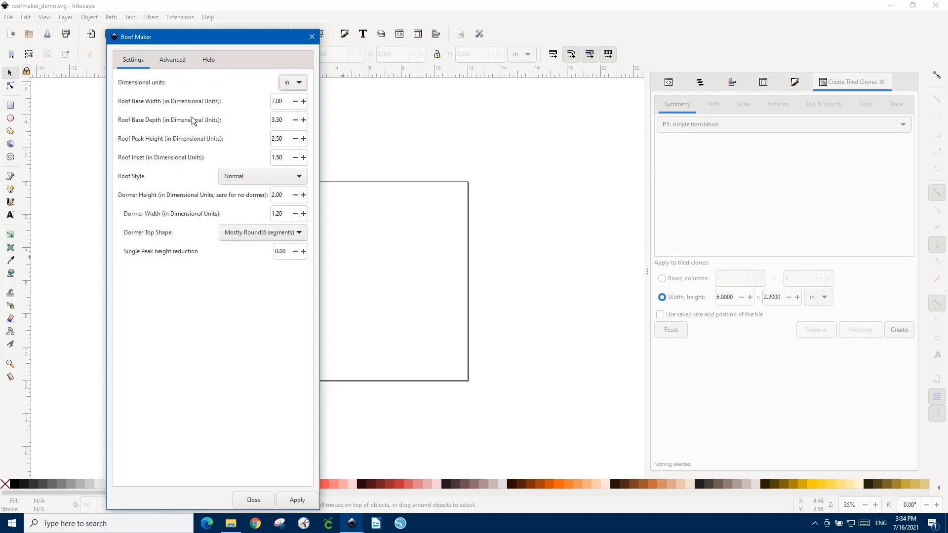
click(400, 259)
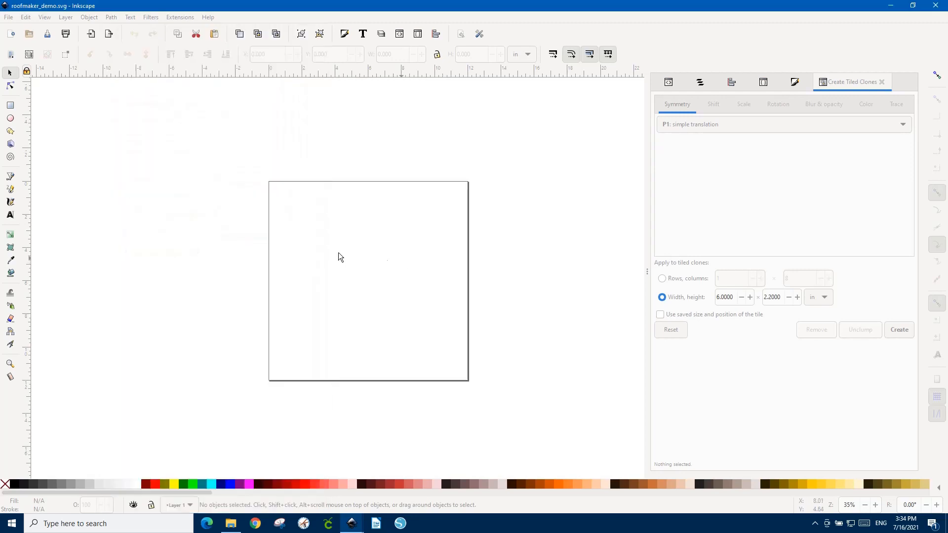
Run Roof Maker with the current settings to generate the roof and dormer pieces, and close its dialog.
click(178, 17)
mouse_move(269, 171)
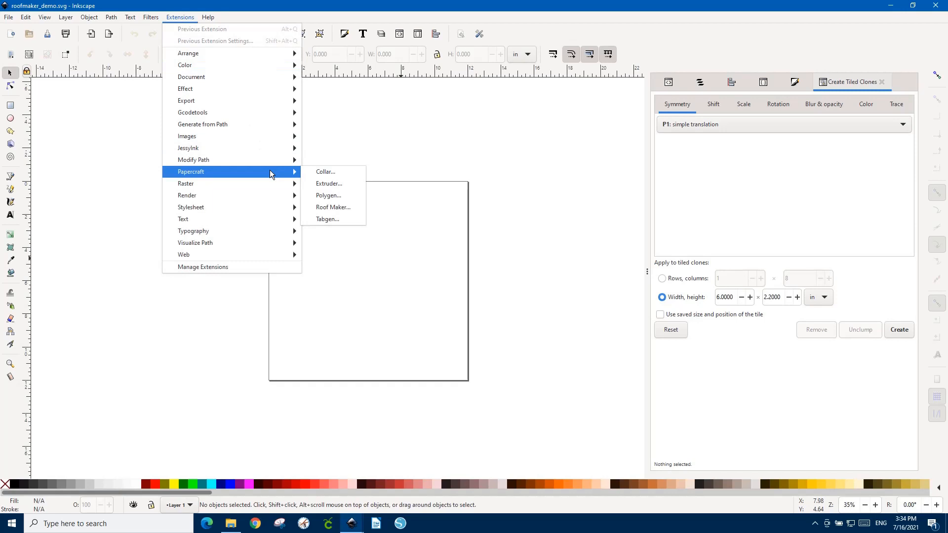
click(333, 208)
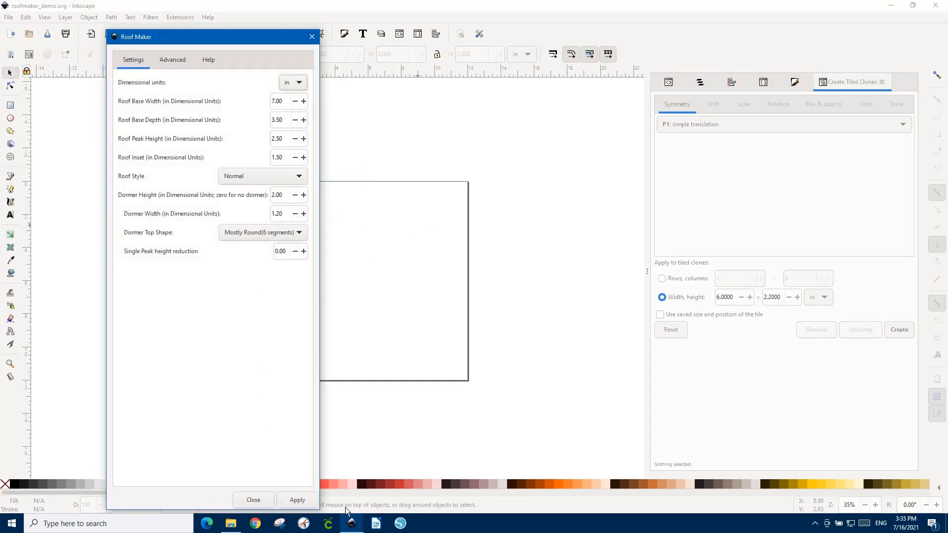
click(305, 499)
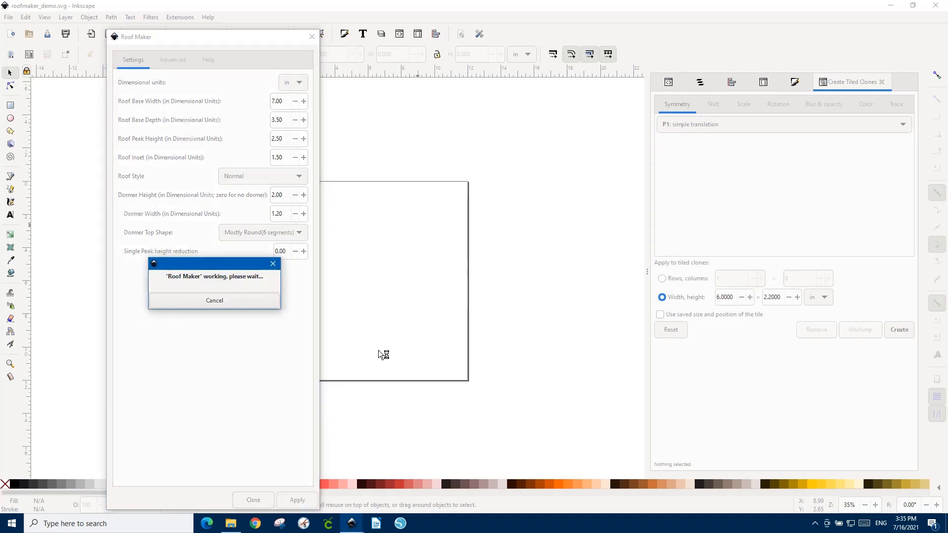
click(312, 38)
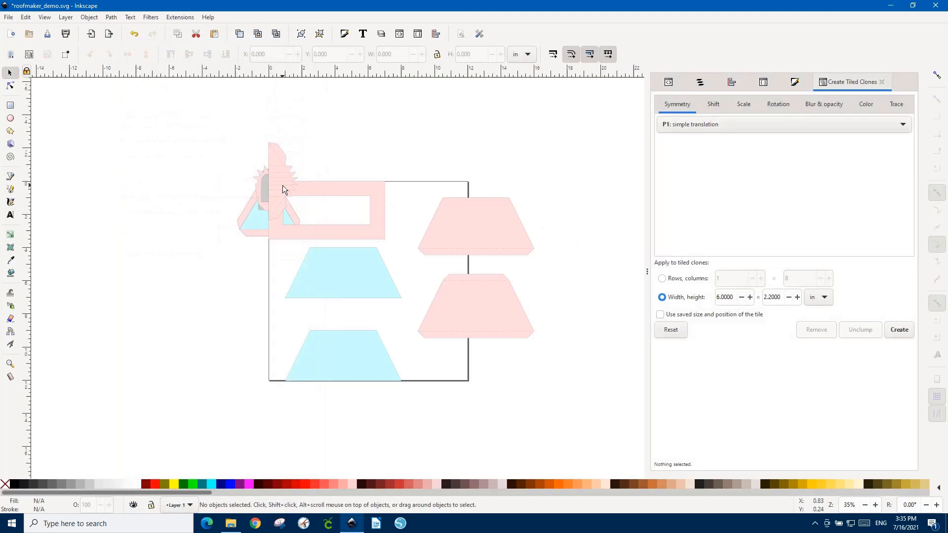
Separate the overlapping dormer pieces and one blue triangle, spreading them out in a row above the page.
drag(282, 185, 488, 145)
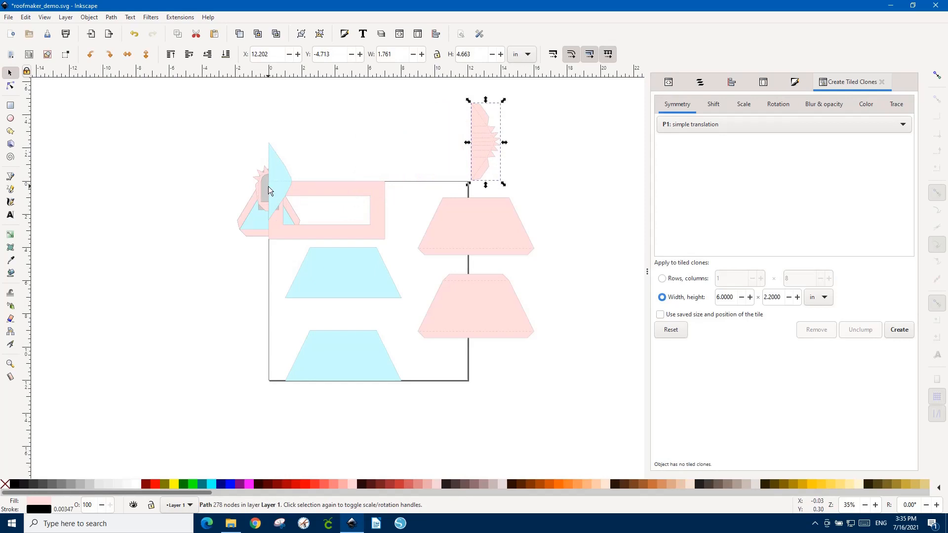
drag(278, 186, 428, 143)
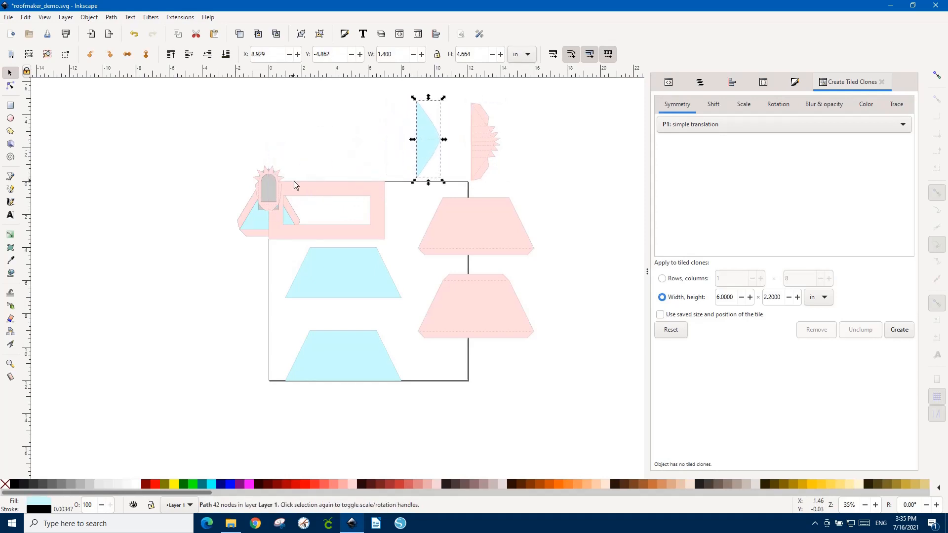
drag(279, 188, 370, 140)
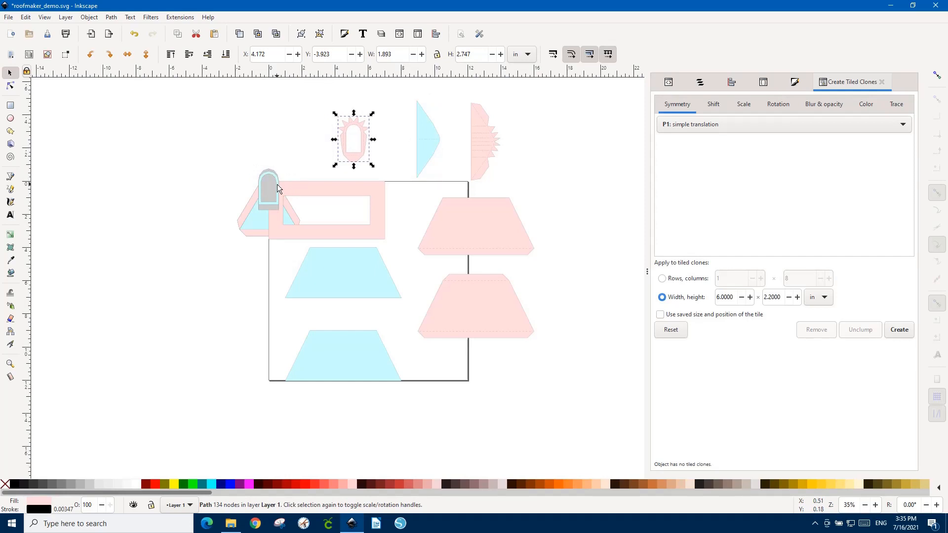
drag(277, 185, 407, 134)
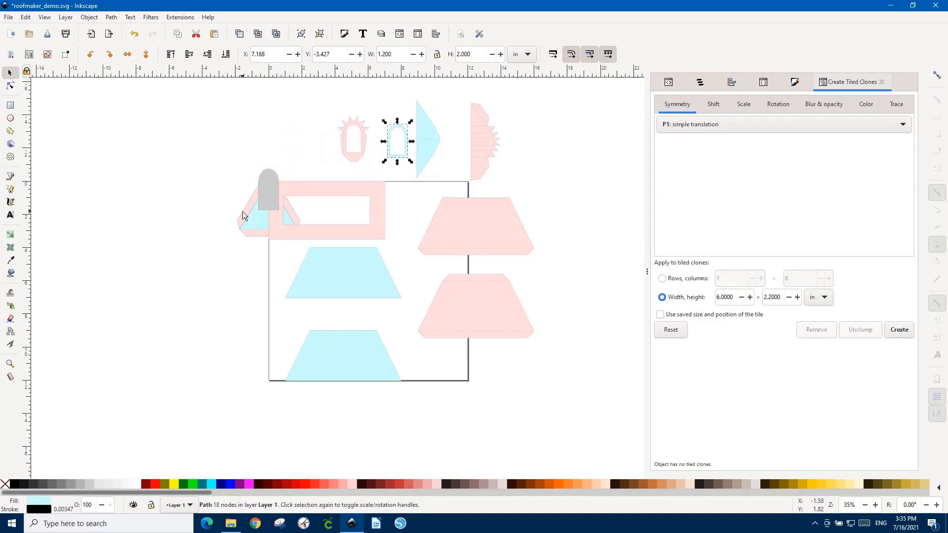
drag(251, 223, 271, 137)
drag(268, 196, 532, 158)
Move the remaining blue triangle, the rectangular base, the pink tabbed triangles and both blue trapezoids apart, clearing the middle of the page.
click(348, 281)
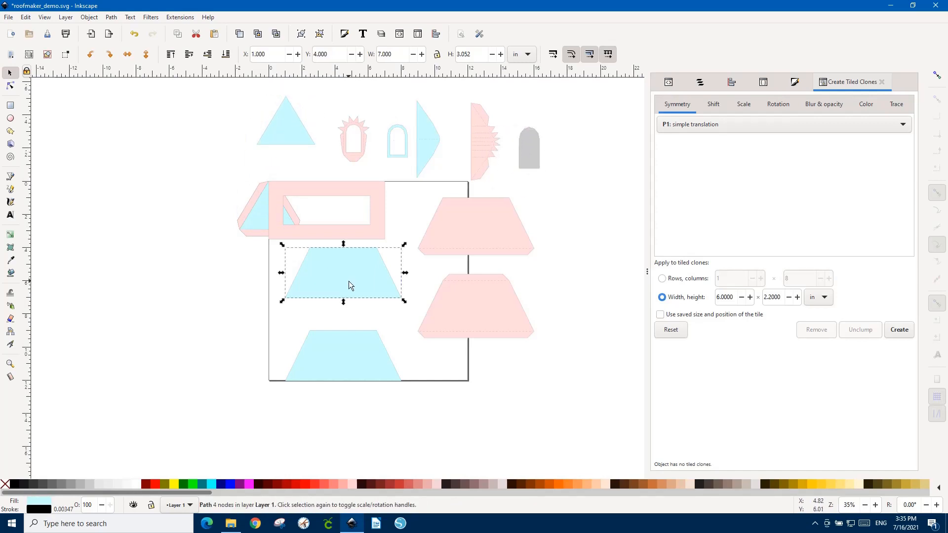
drag(265, 216, 222, 153)
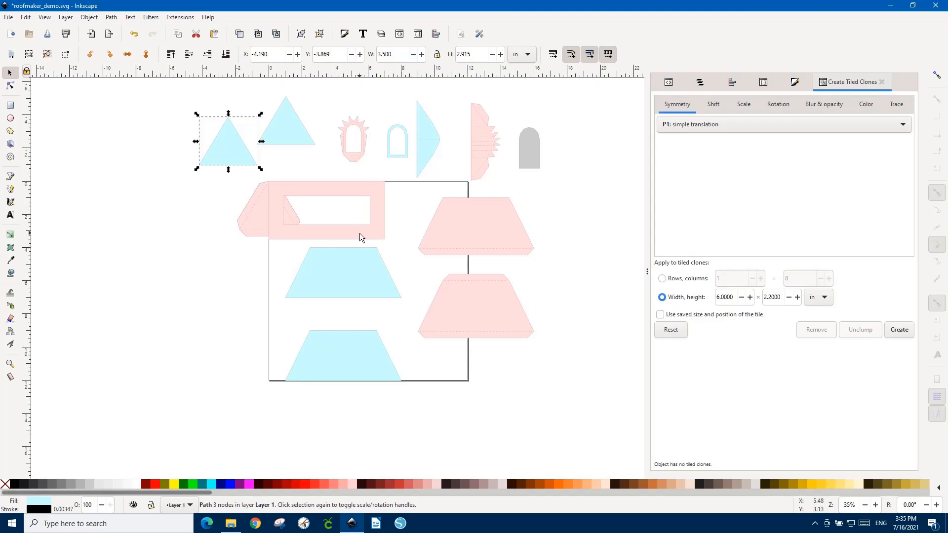
mouse_move(359, 233)
mouse_down()
mouse_move(233, 279)
mouse_move(230, 304)
mouse_up()
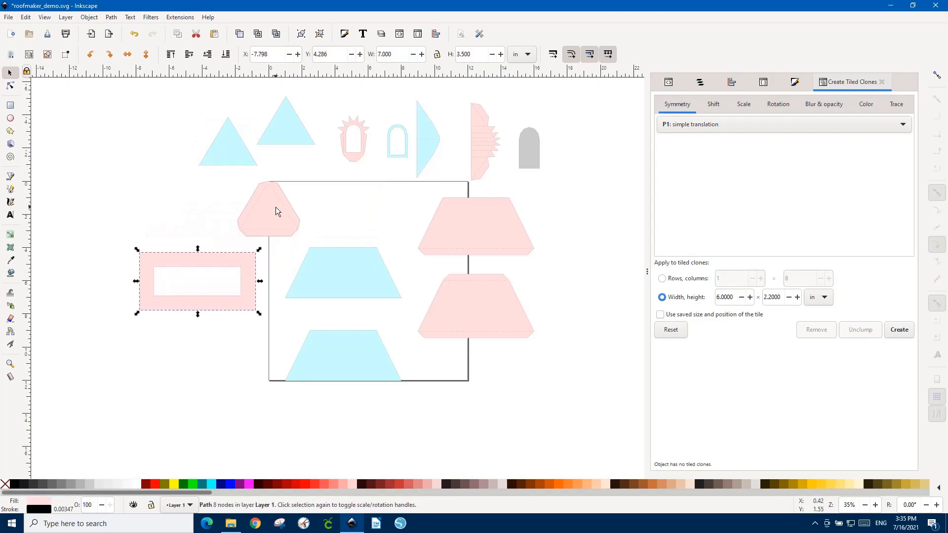
drag(276, 211, 250, 217)
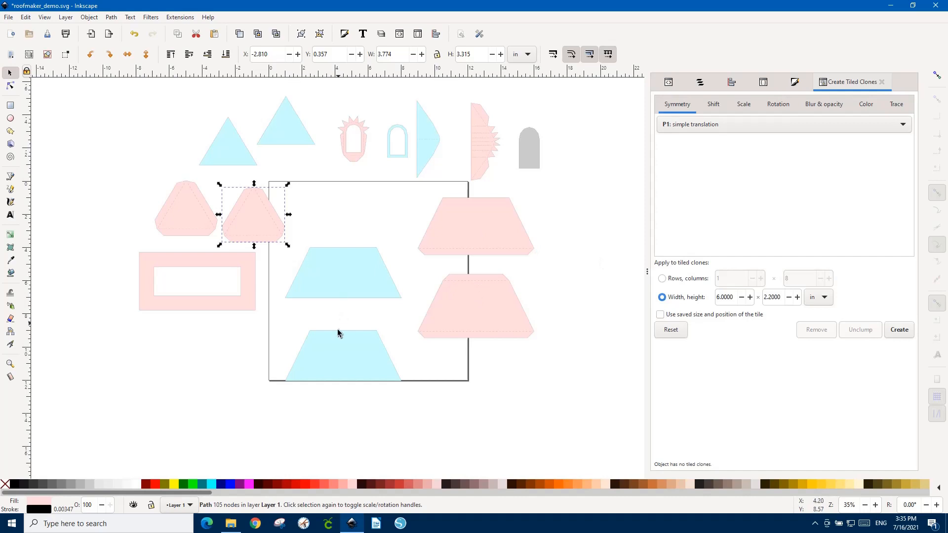
drag(368, 276, 160, 115)
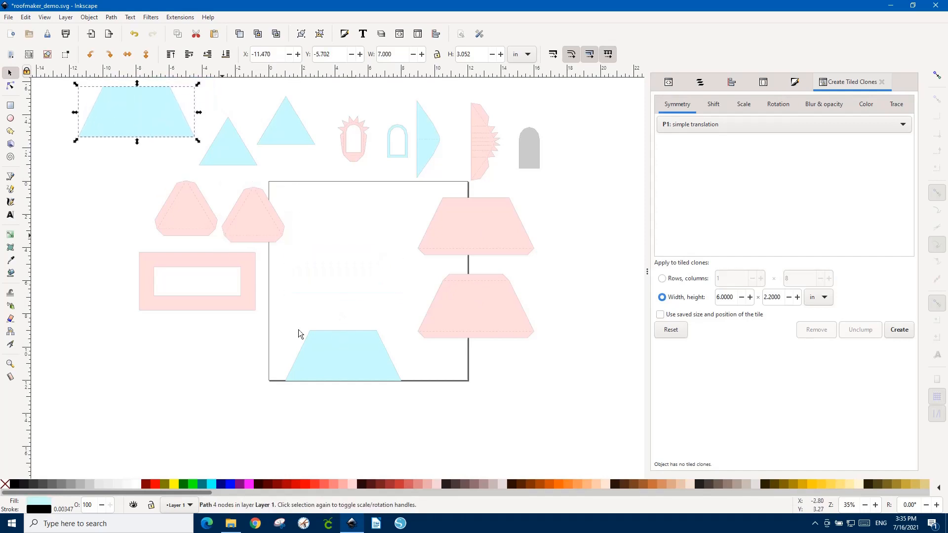
drag(344, 372, 101, 186)
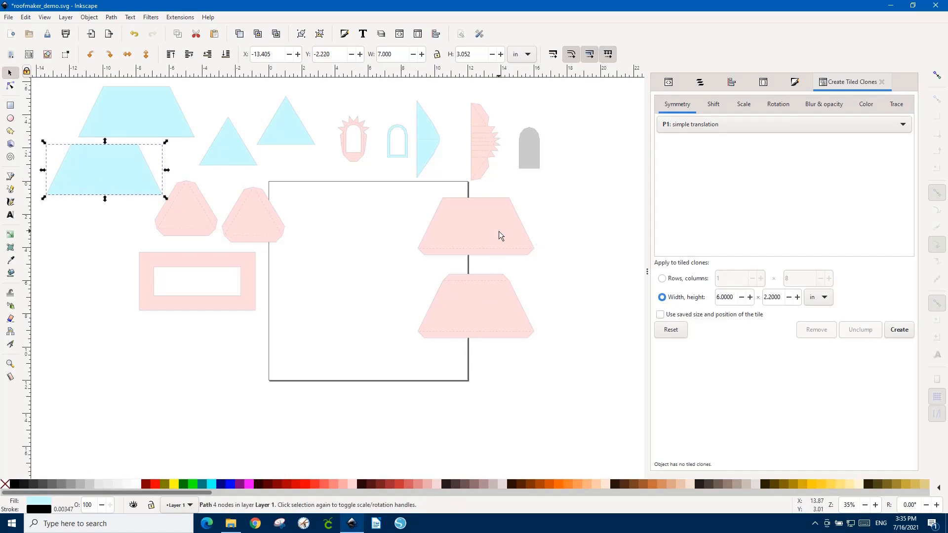
Move both pink tabbed trapezoids fully onto the page, one above the other.
drag(499, 235, 398, 230)
drag(485, 292, 384, 295)
click(370, 184)
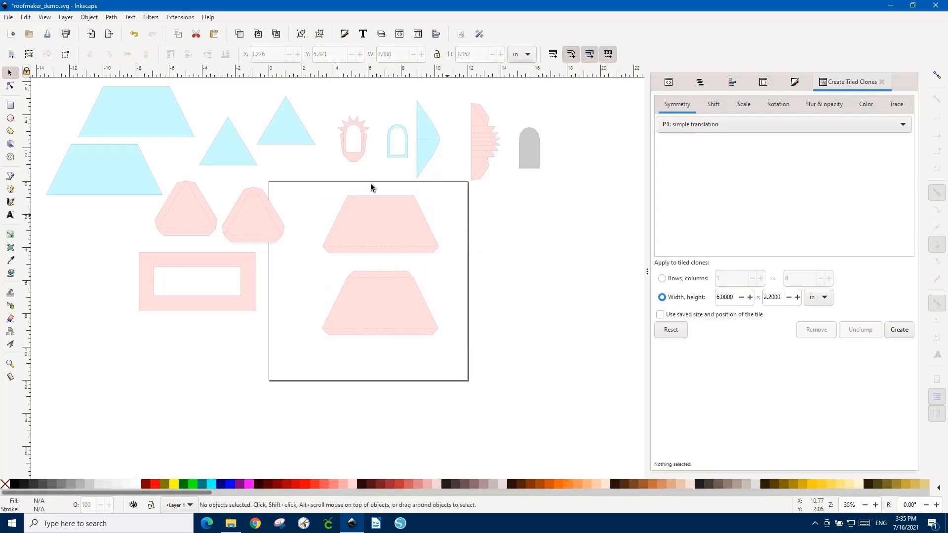
Lay a blue trapezoid over the upper pink trapezoid, raised to the top and aligned to it, with snapping enabled.
drag(123, 173, 399, 228)
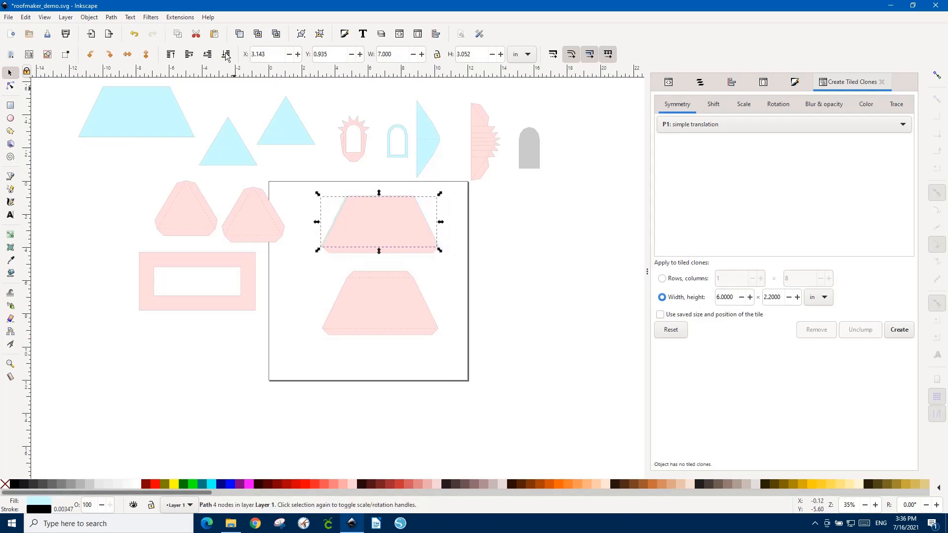
click(170, 55)
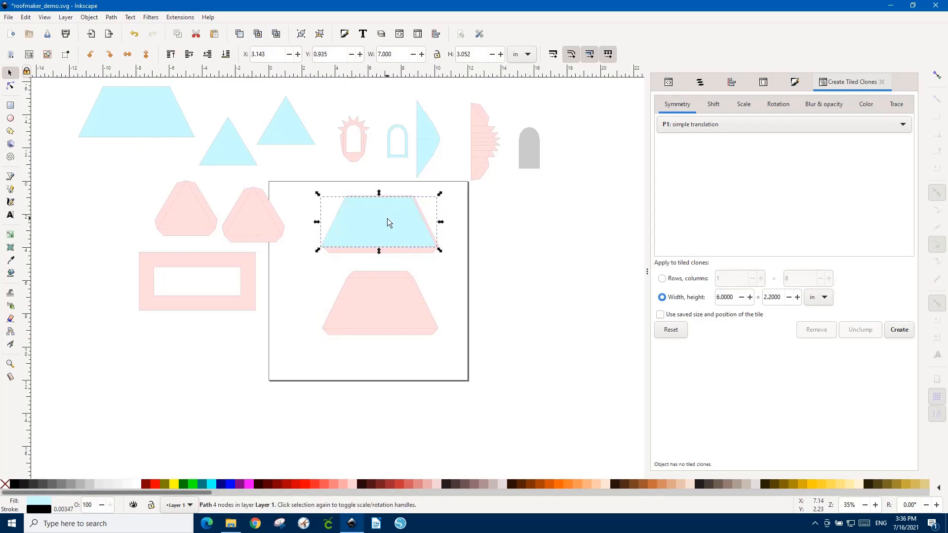
drag(387, 218, 402, 208)
click(940, 80)
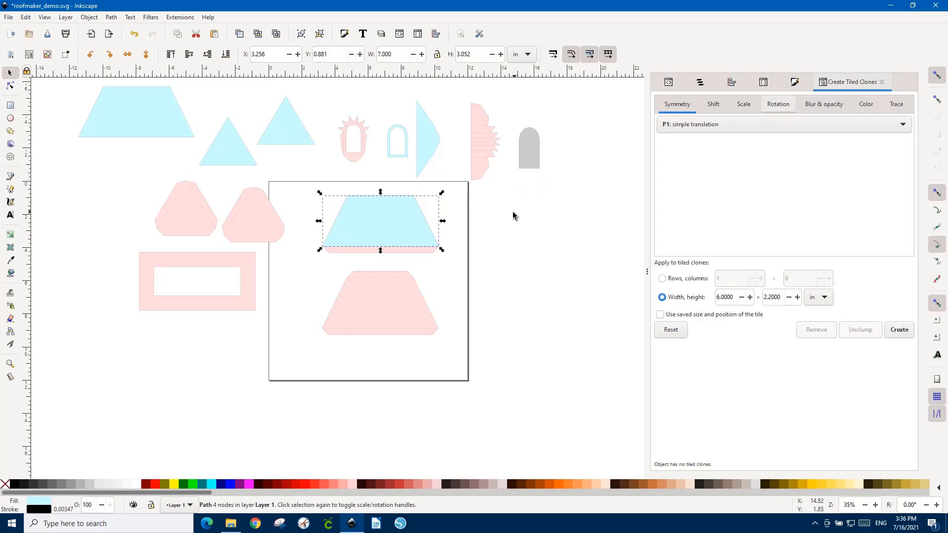
Duplicate the gray dormer arch and centre the copy on the blue trapezoid.
click(539, 156)
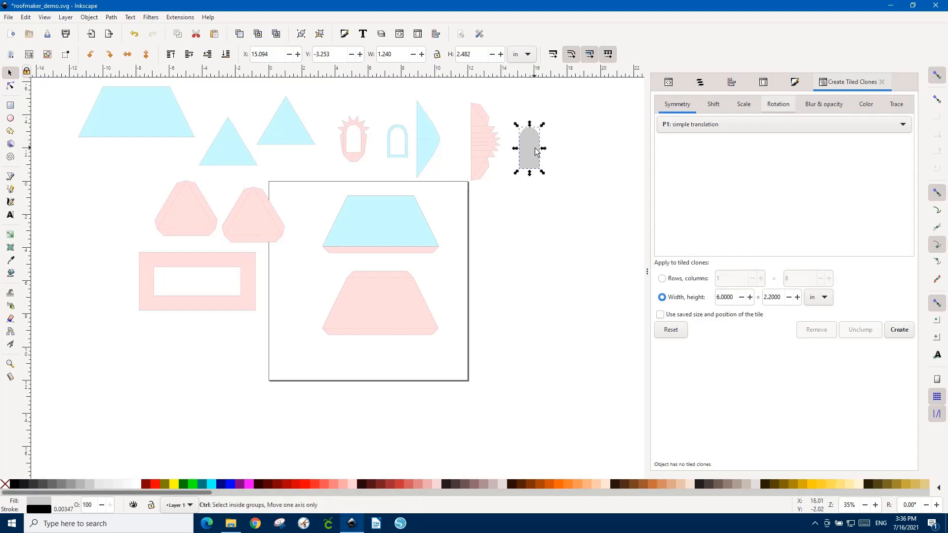
drag(536, 151, 384, 225)
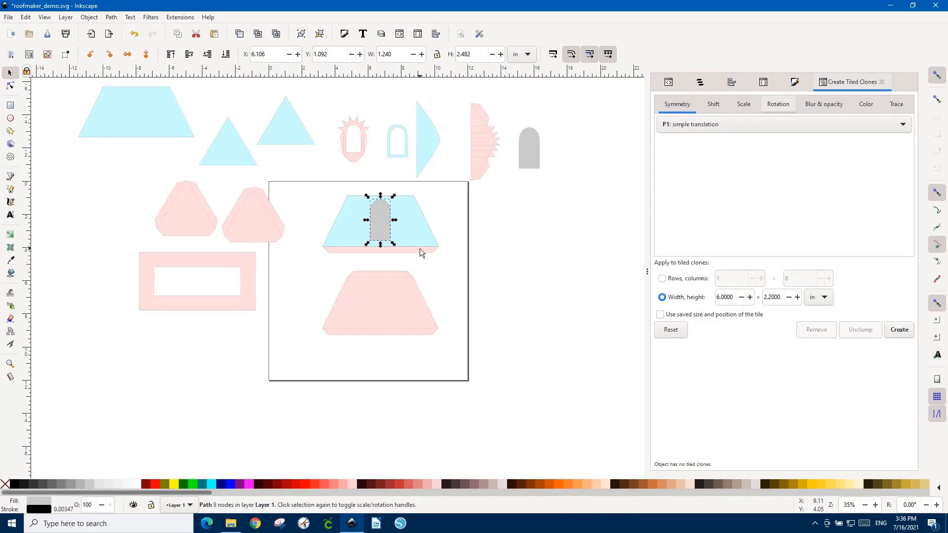
click(405, 226)
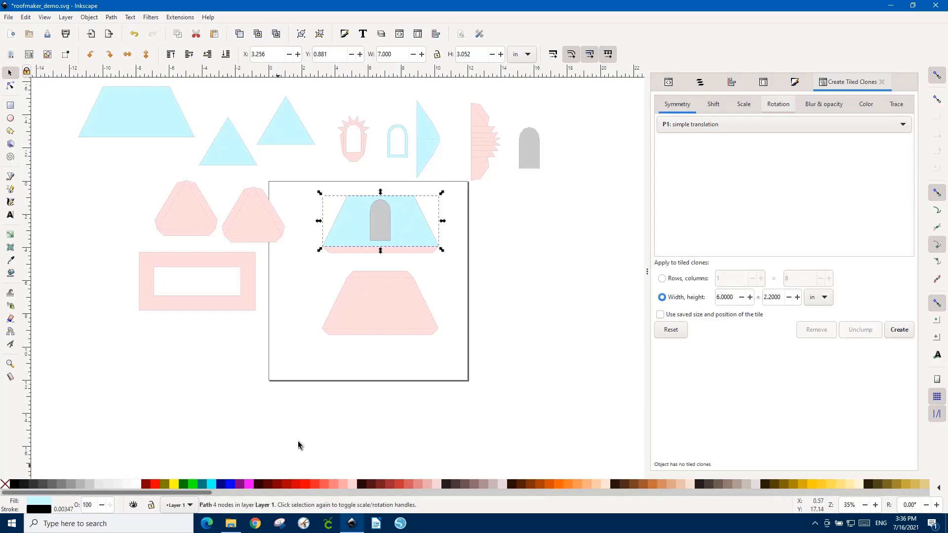
Subtract a duplicate of the gray arch from the blue trapezoid with Difference and move the cut trapezoid beside the page.
click(380, 230)
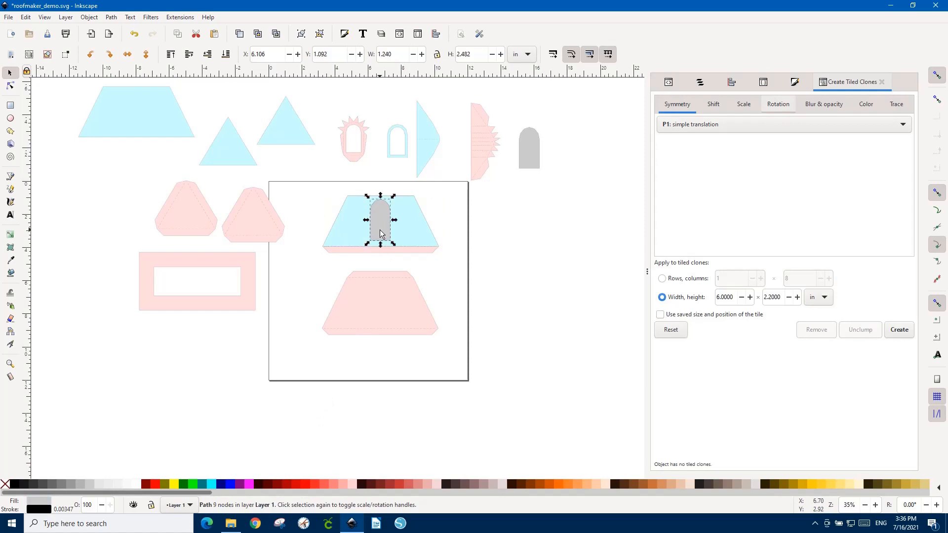
shift+click(419, 229)
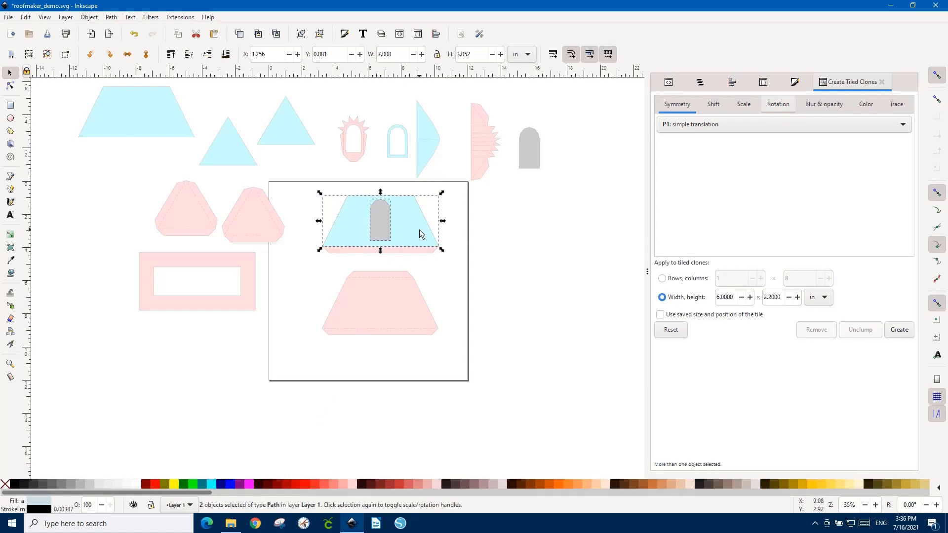
key(ctrl)
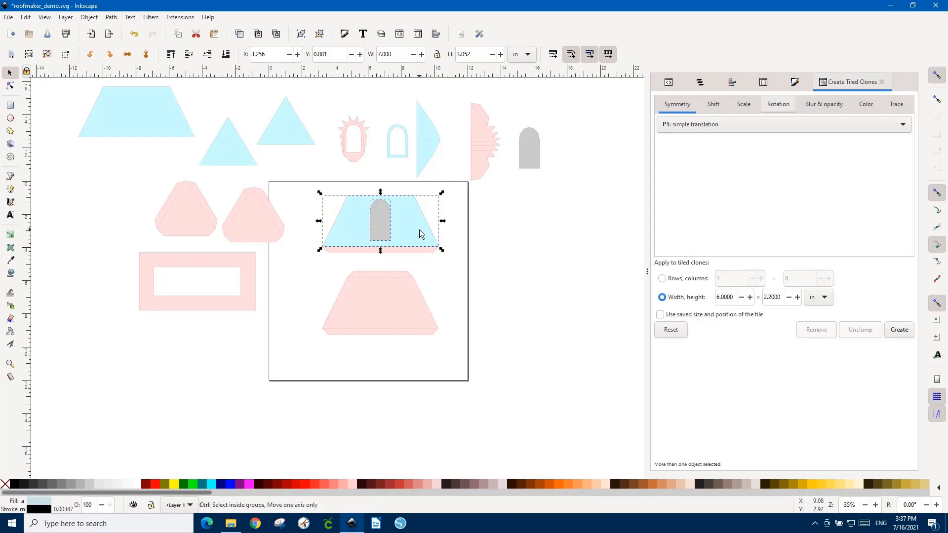
ctrl+click(419, 230)
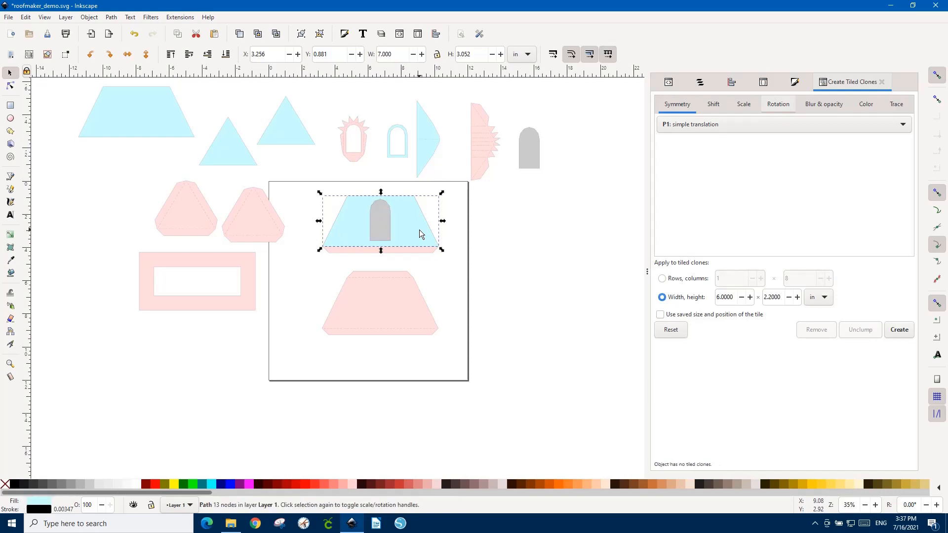
drag(419, 230, 568, 272)
Ungroup the upper pink tabbed trapezoid that lies beneath the gray arch into its separate paths.
click(383, 223)
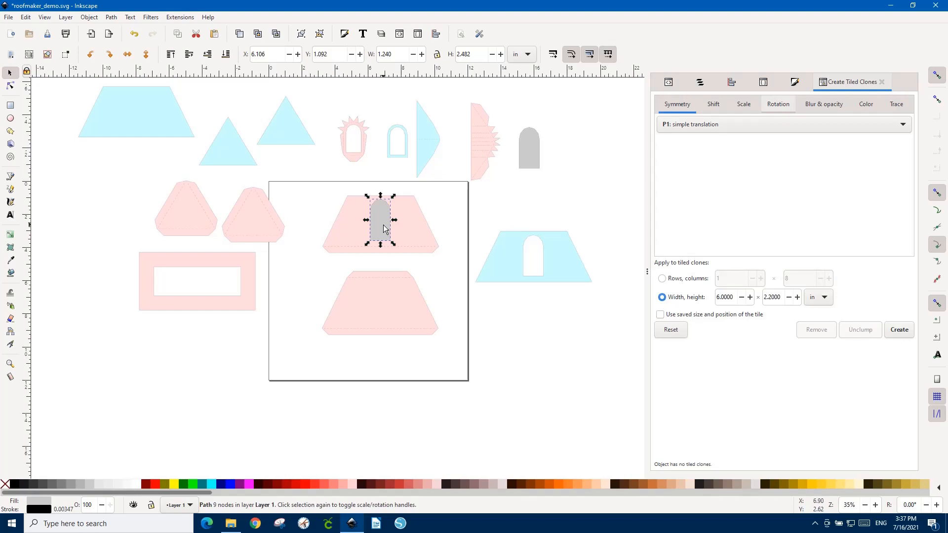
click(415, 226)
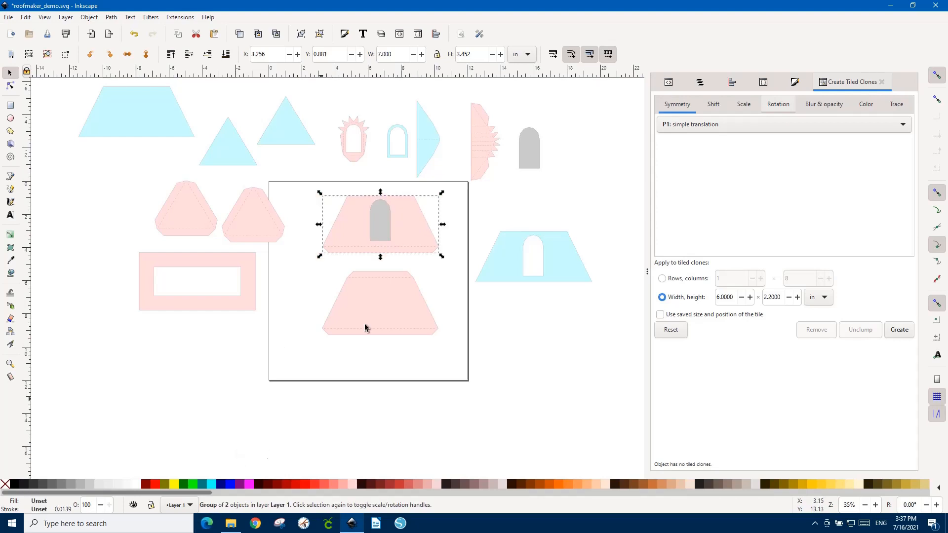
click(413, 241)
key(ctrl+shift+g)
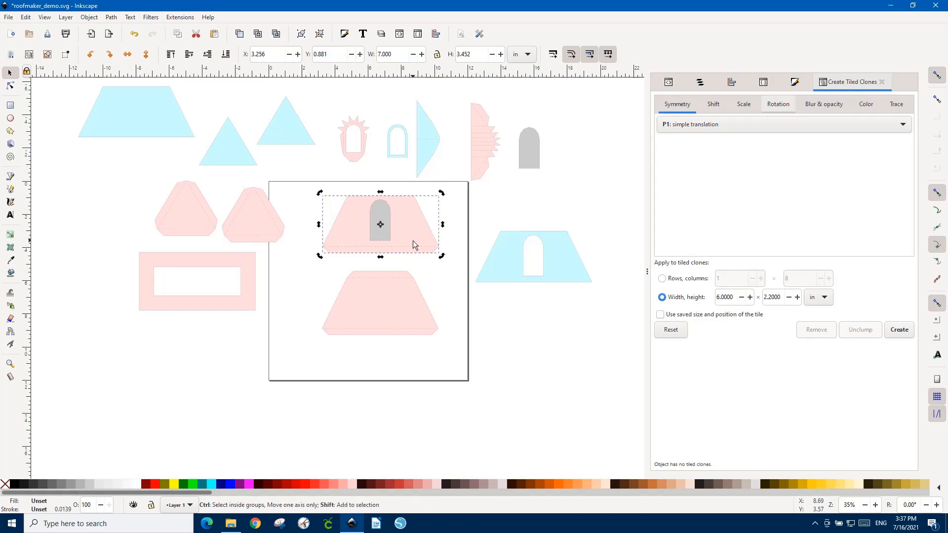
click(431, 263)
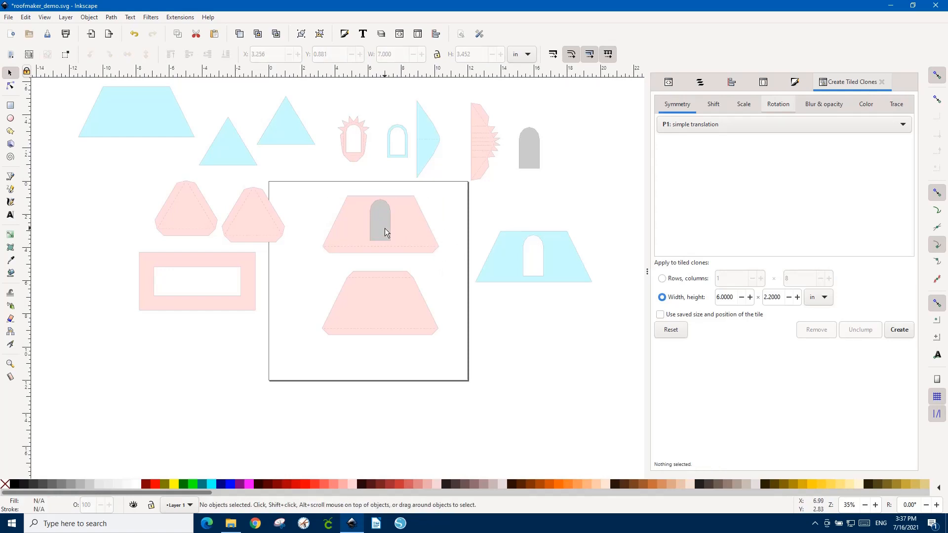
Cut the gray arch's shape out of the upper pink trapezoid with Difference.
click(383, 228)
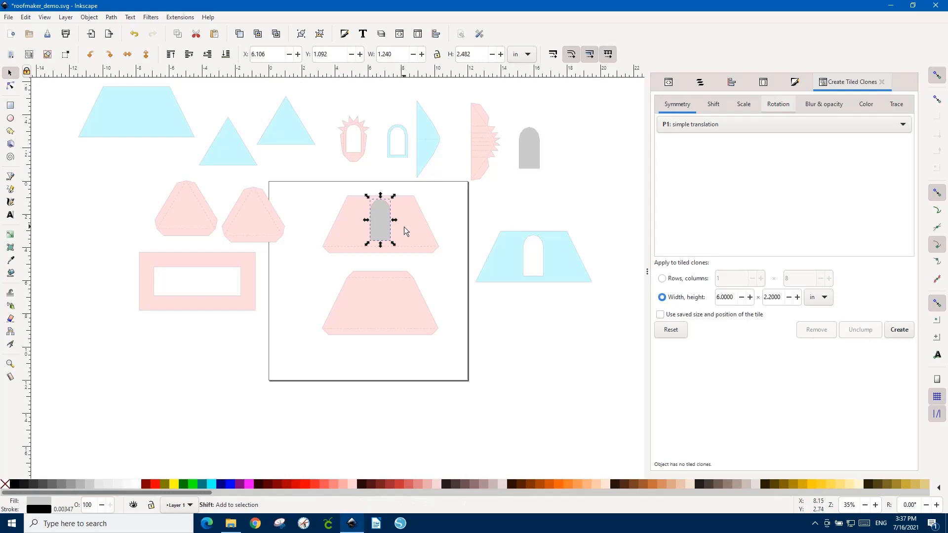
shift+click(403, 228)
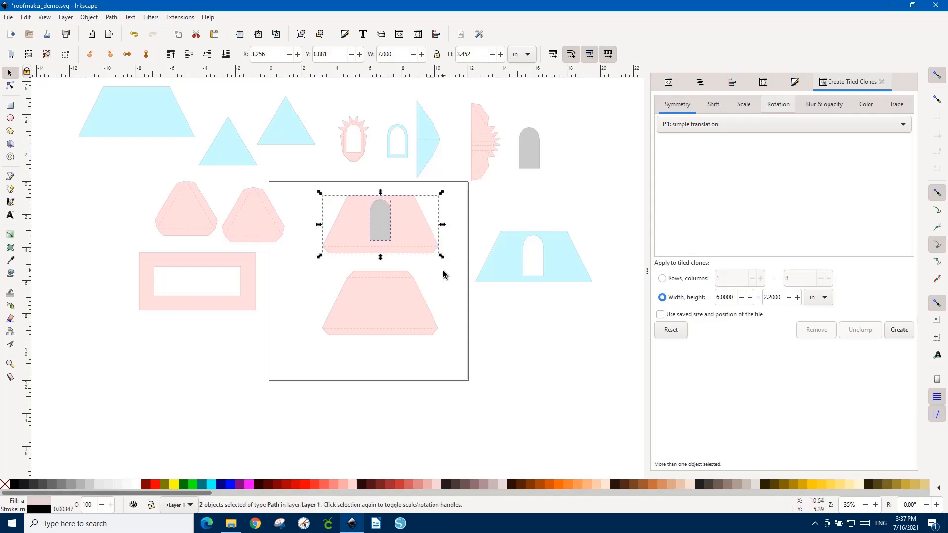
key(ctrl+minus)
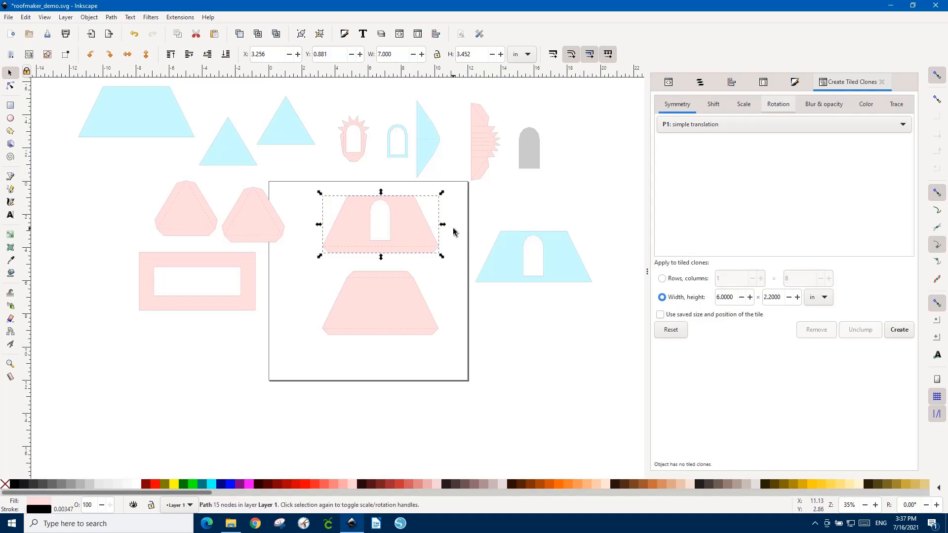
Combine the upper pink trapezoid with the arch opening and its dashed fold line into a single path.
click(452, 201)
drag(447, 193, 311, 262)
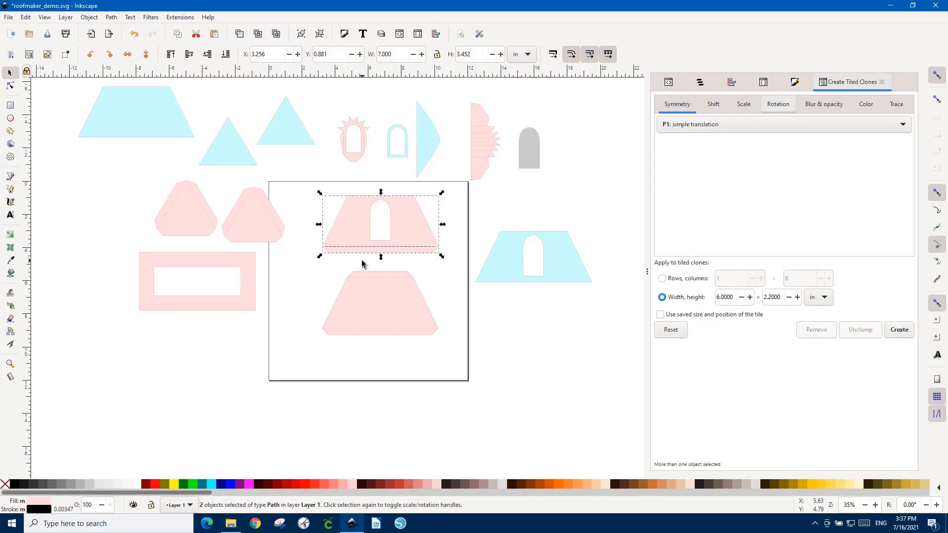
key(ctrl+k)
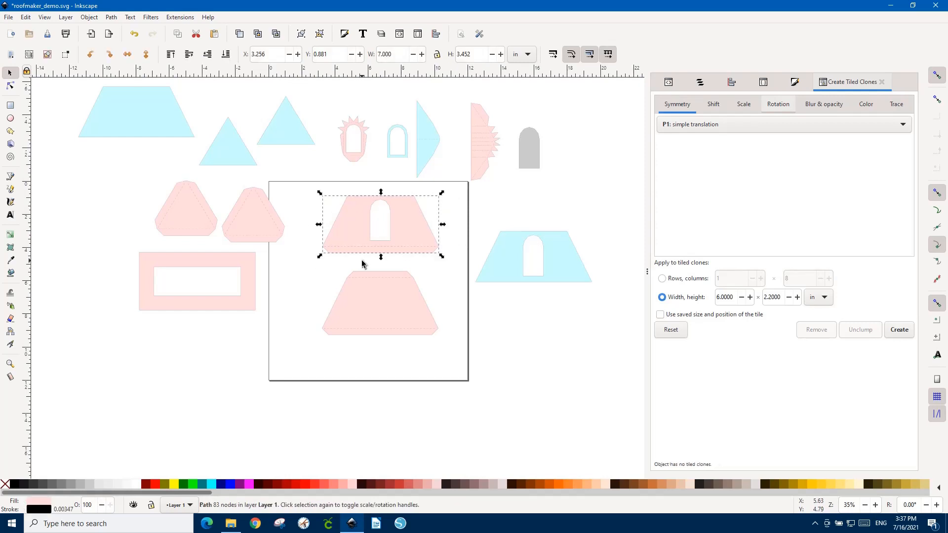
click(445, 280)
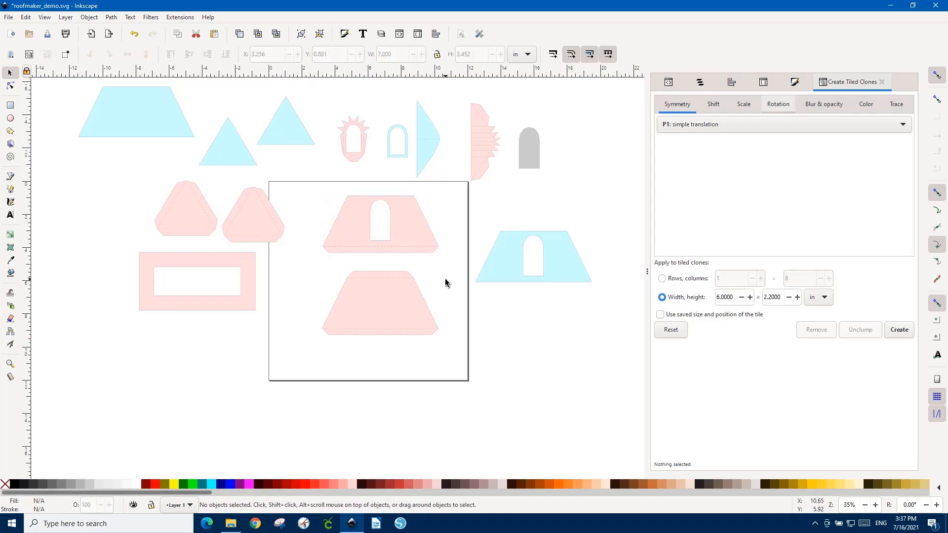
Ungroup the lower pink trapezoid and combine its outline and dashed fold lines into a single path.
click(403, 313)
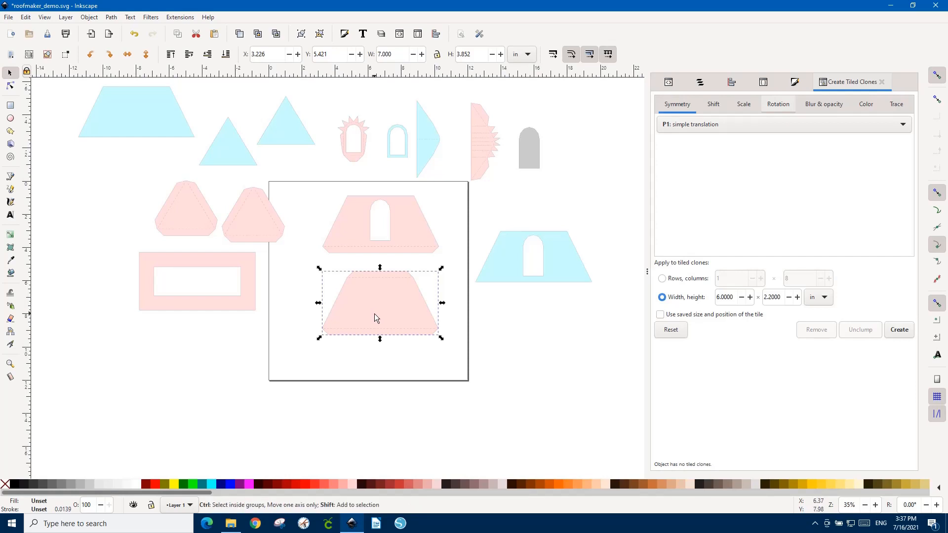
key(ctrl+shift+g)
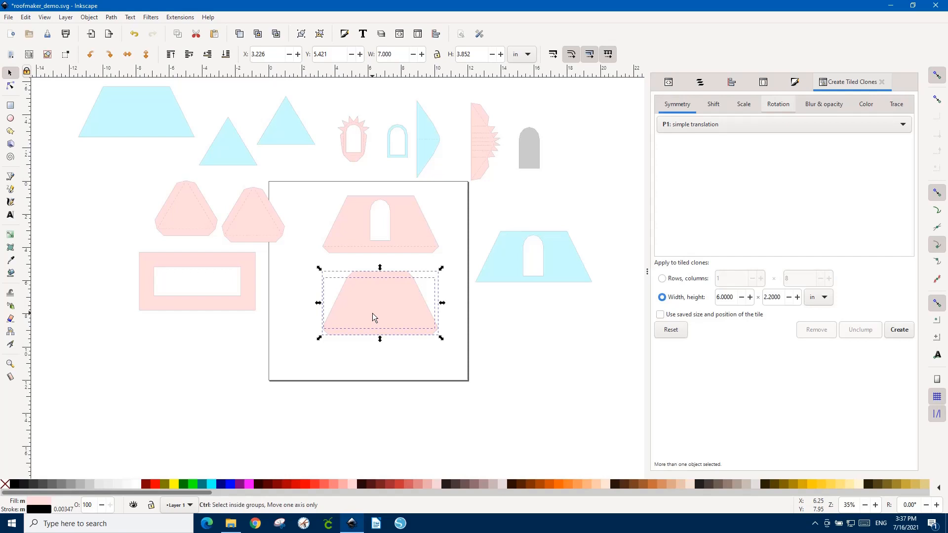
key(ctrl+k)
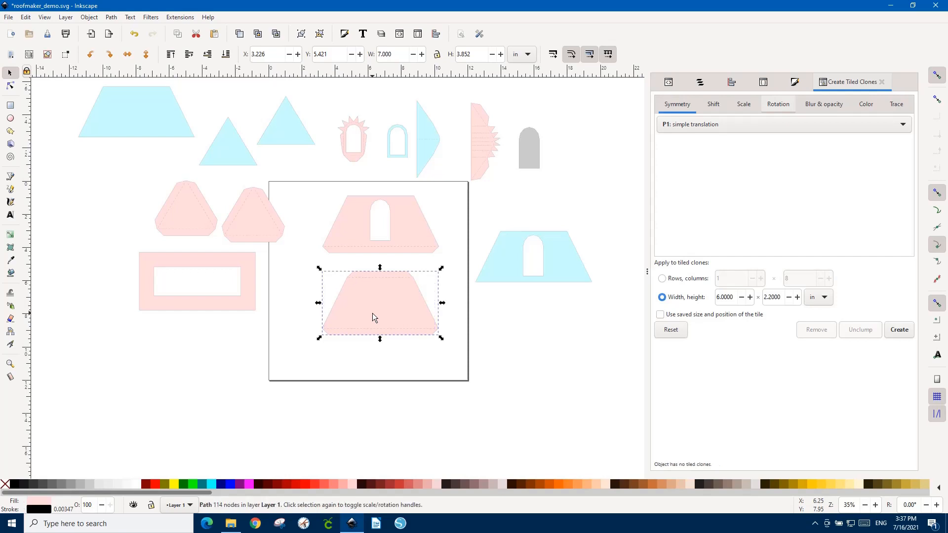
click(492, 354)
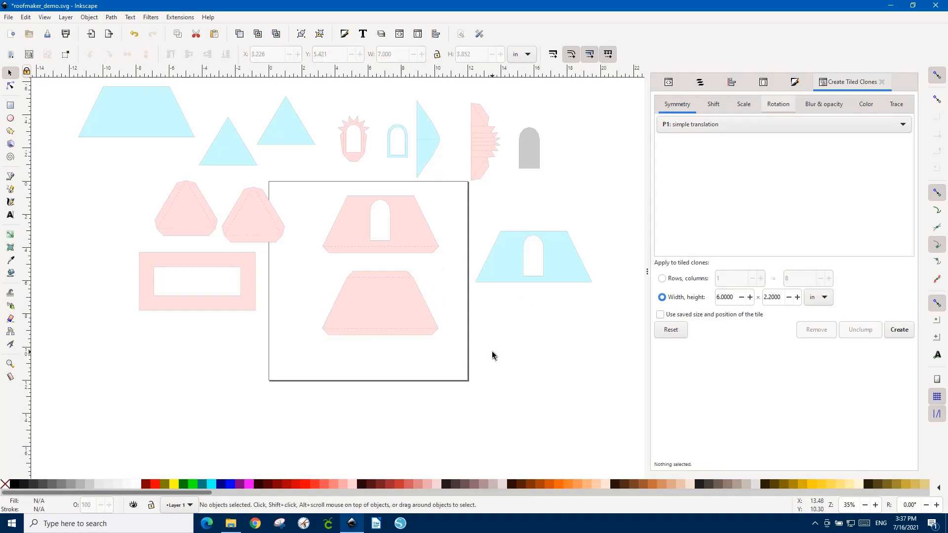